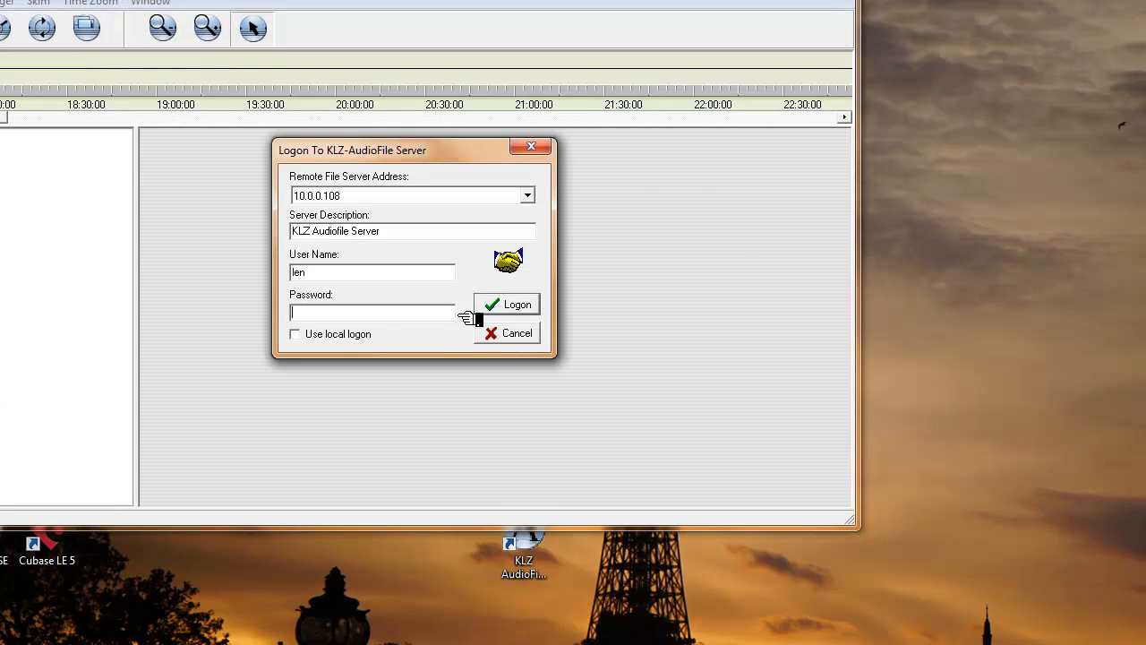
# - Log on to the KLZ Audiofile Server at 10.0.0.108 with the filled-in user name, entering the account password
pyautogui.click(376, 199)
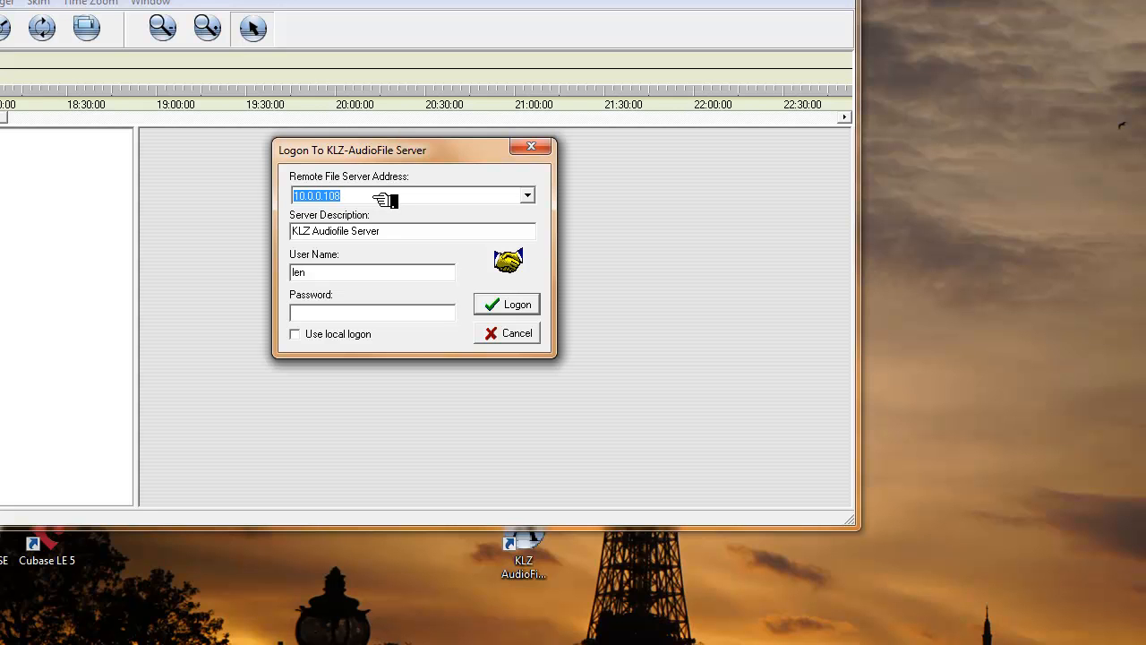
pyautogui.click(528, 196)
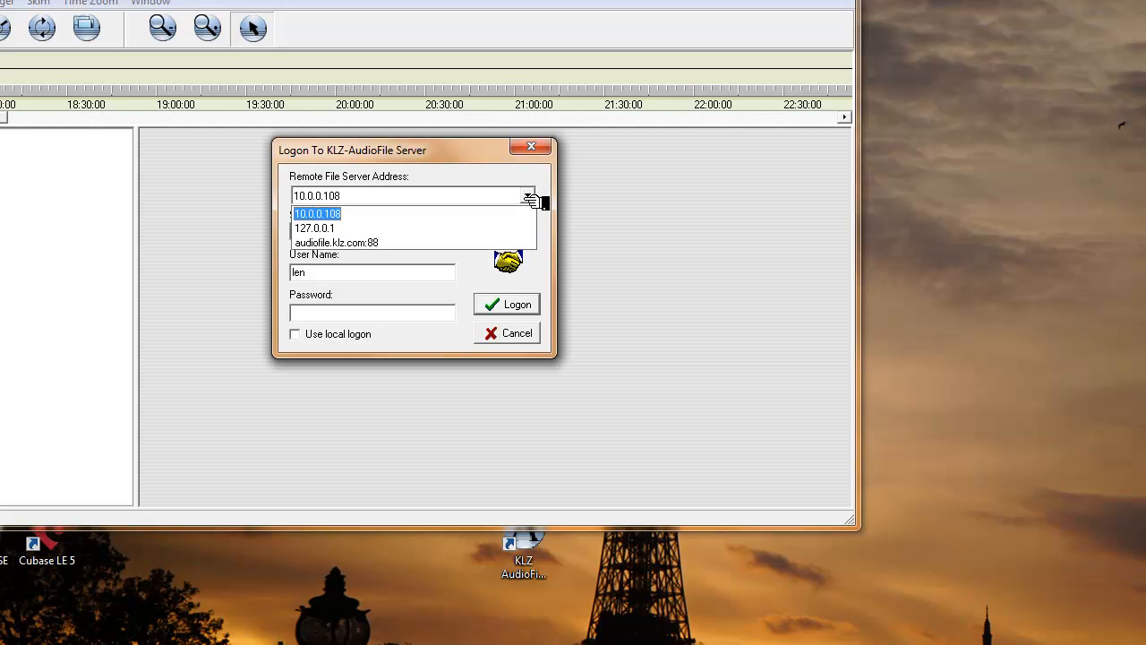
pyautogui.click(529, 196)
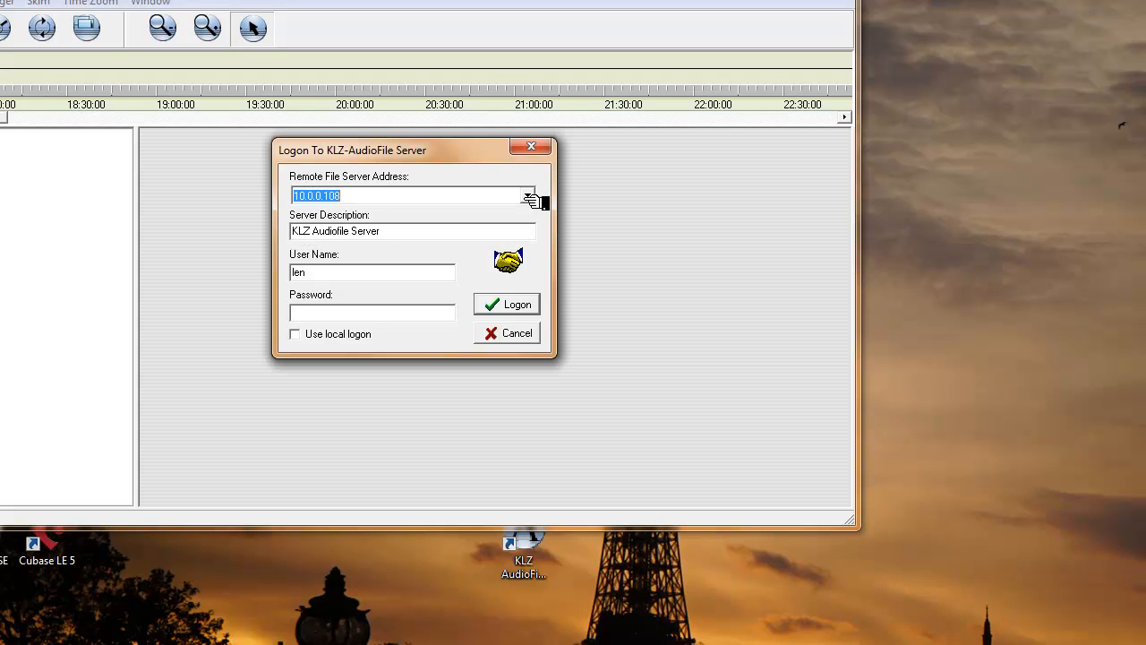
pyautogui.click(428, 235)
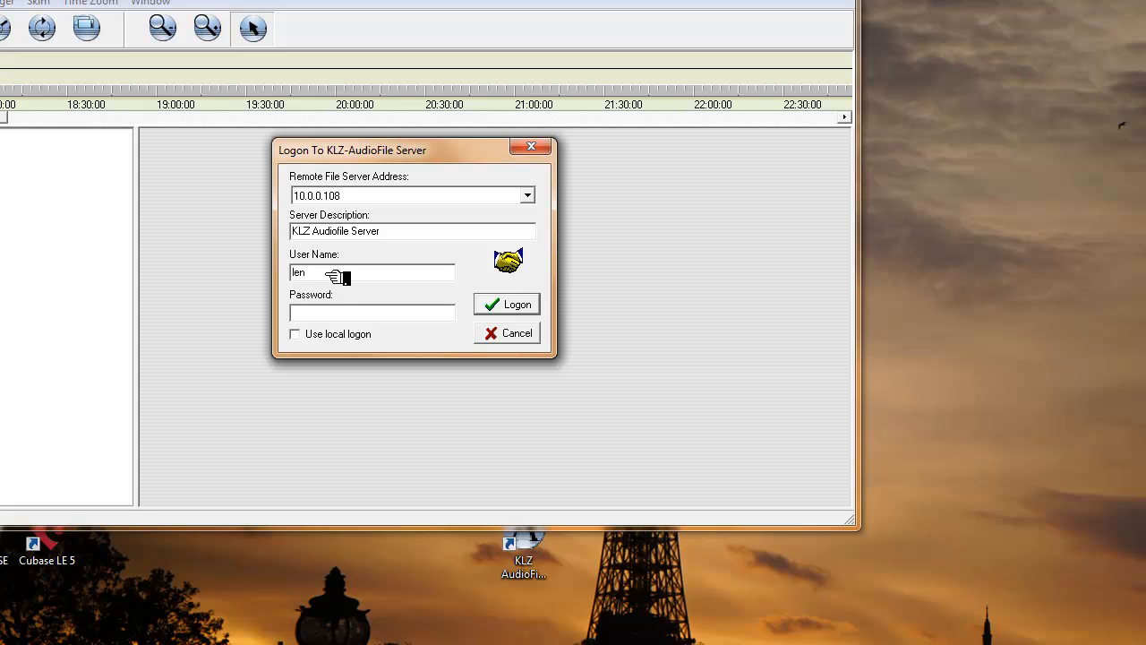
pyautogui.click(325, 317)
pyautogui.write('********')
pyautogui.click(502, 305)
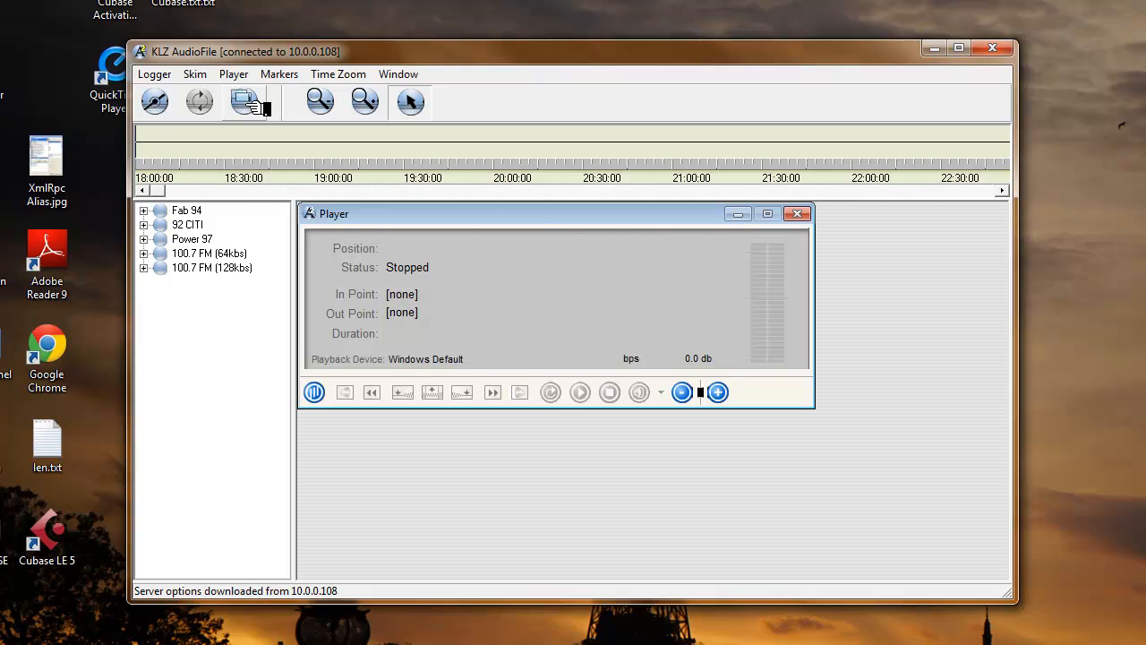
# - Monitor the Fab 94 channel's audio in near real time, ending with playback stopped
pyautogui.click(187, 211)
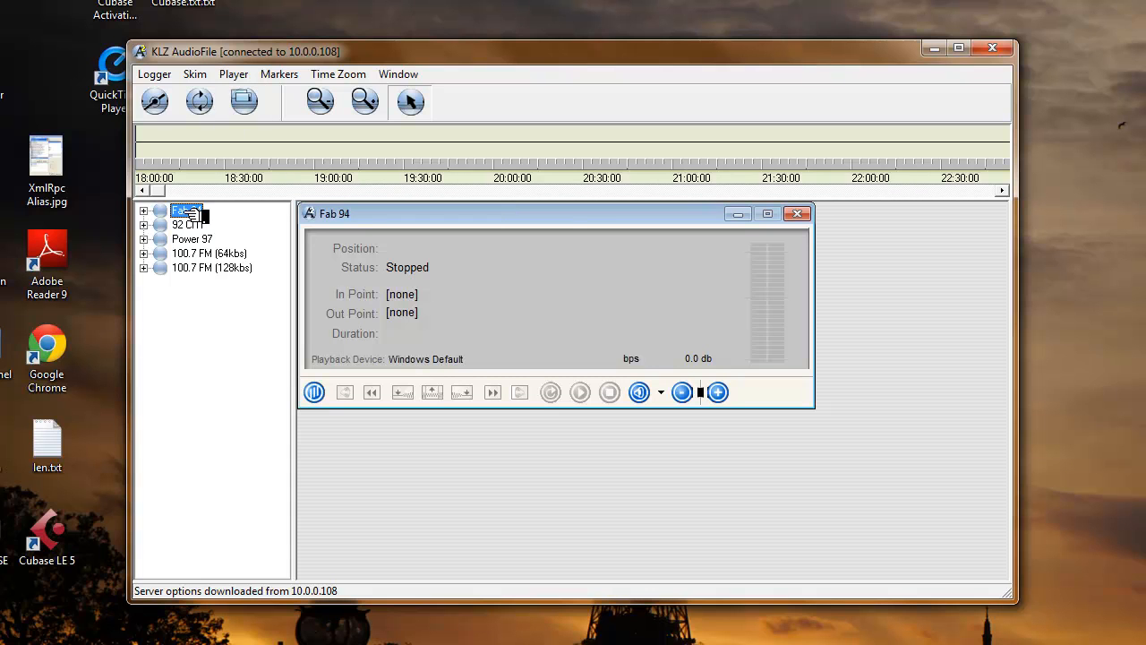
pyautogui.moveTo(190, 213); pyautogui.dragTo(642, 395)
pyautogui.click(641, 394)
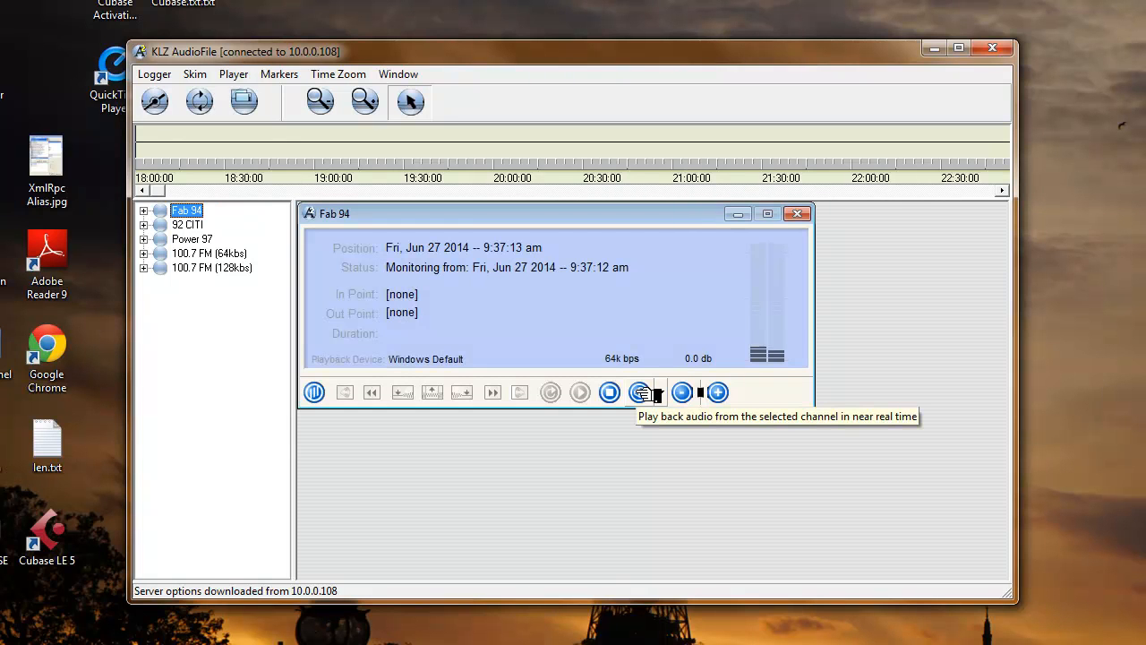
pyautogui.click(612, 392)
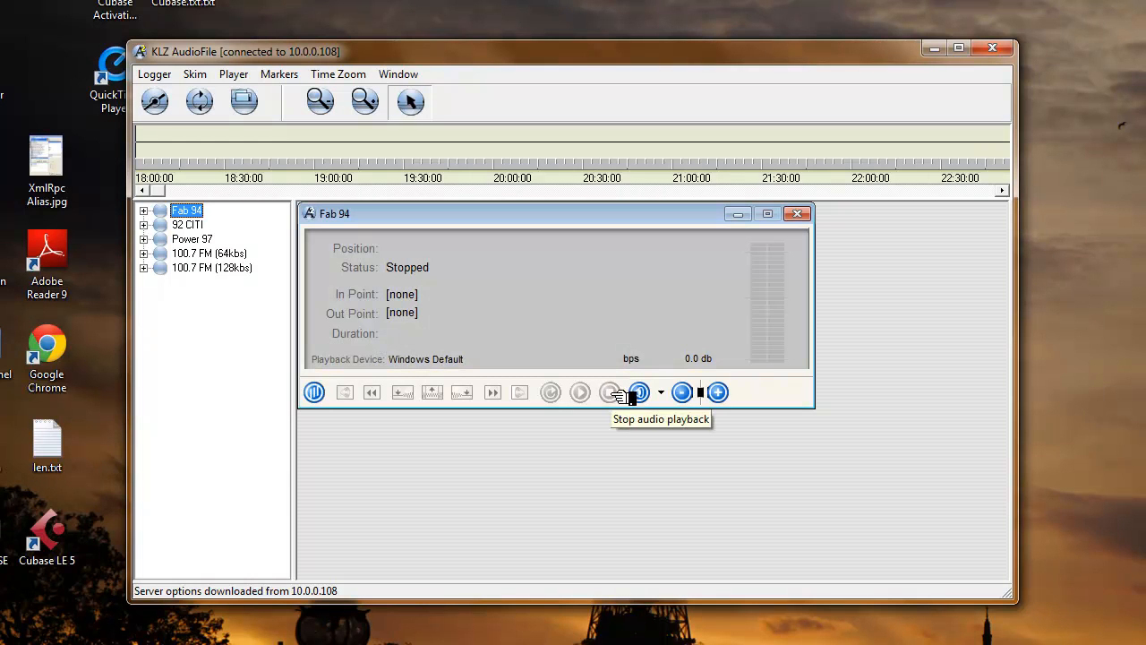
# - Open the Fab 94 archive for the week of Jun 23 to 29 in June 2014
pyautogui.click(145, 211)
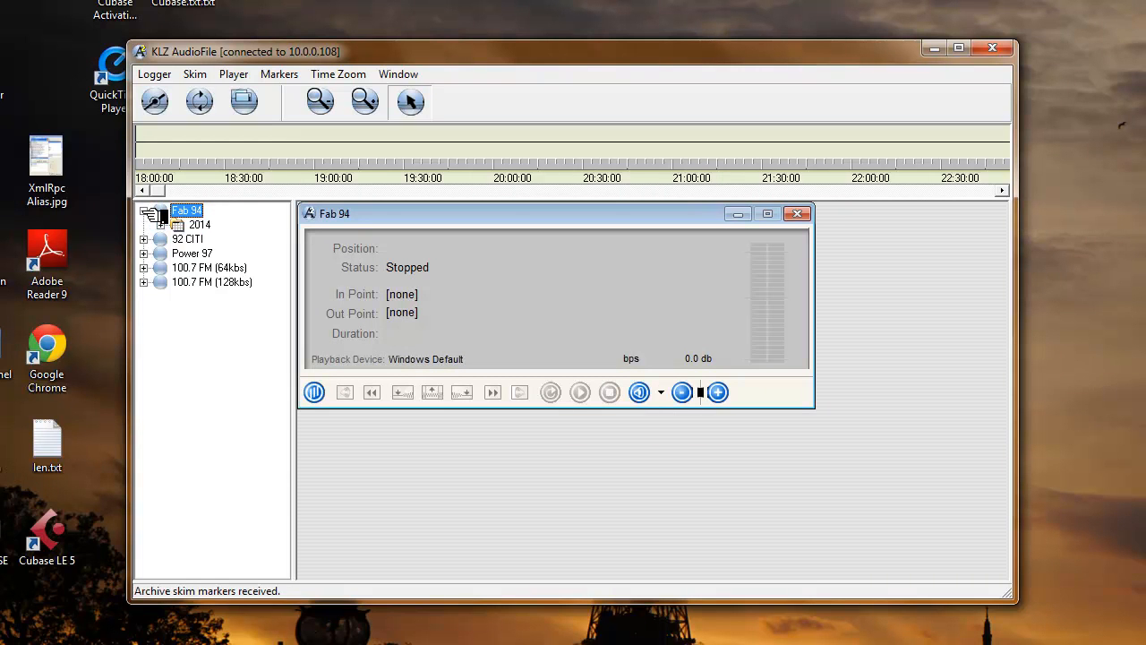
pyautogui.click(162, 225)
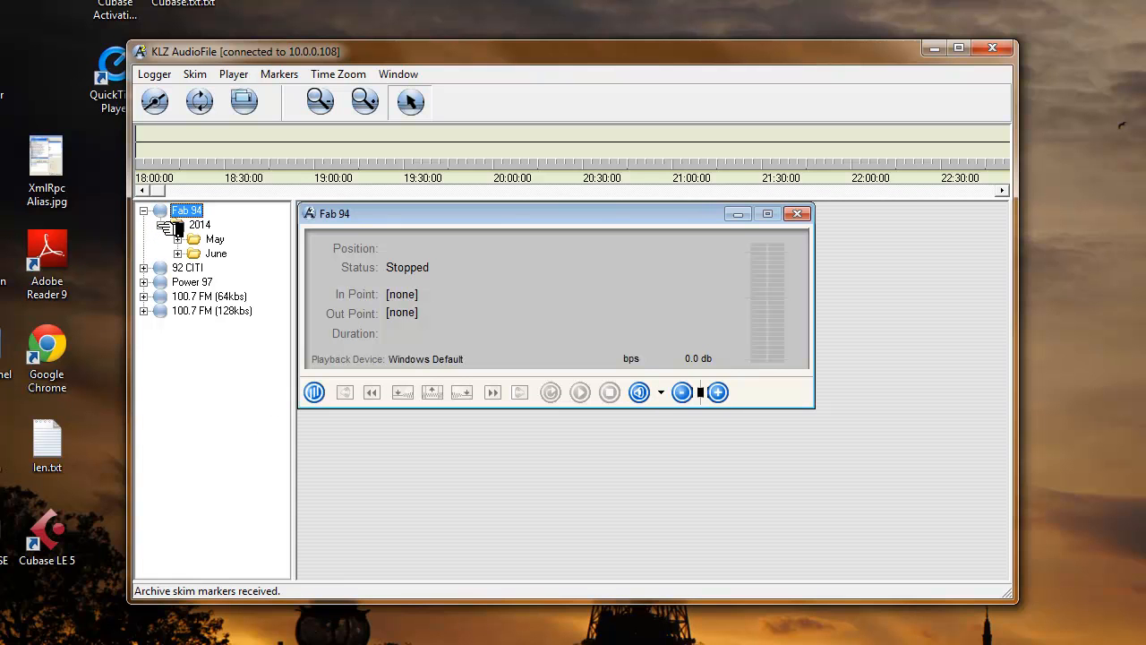
pyautogui.click(178, 253)
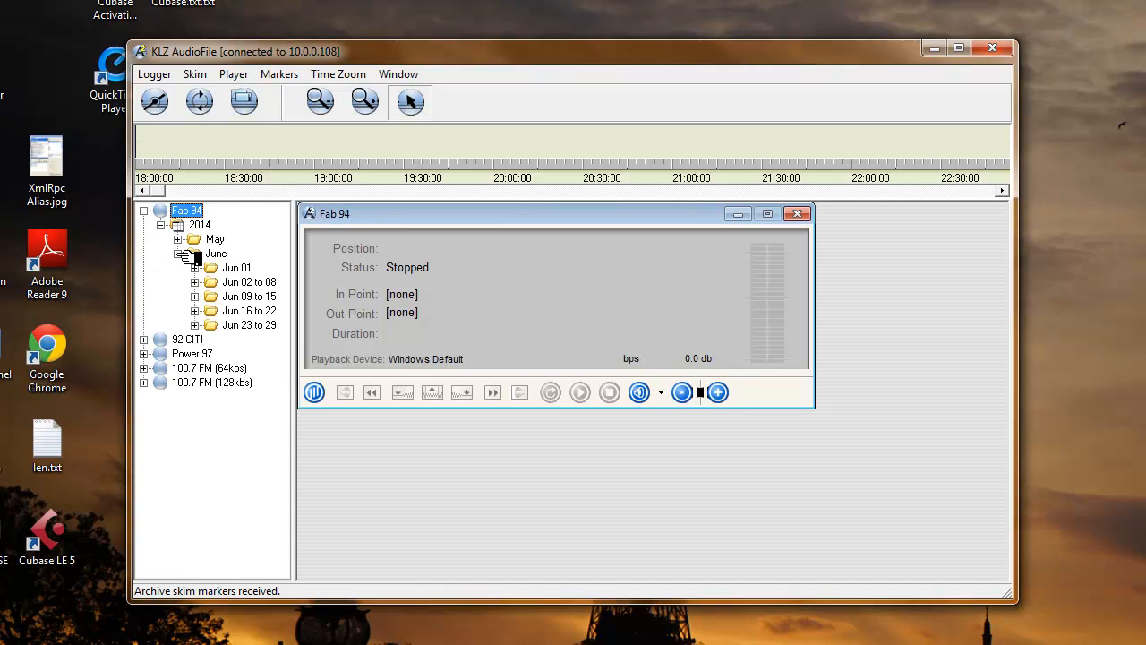
pyautogui.click(251, 326)
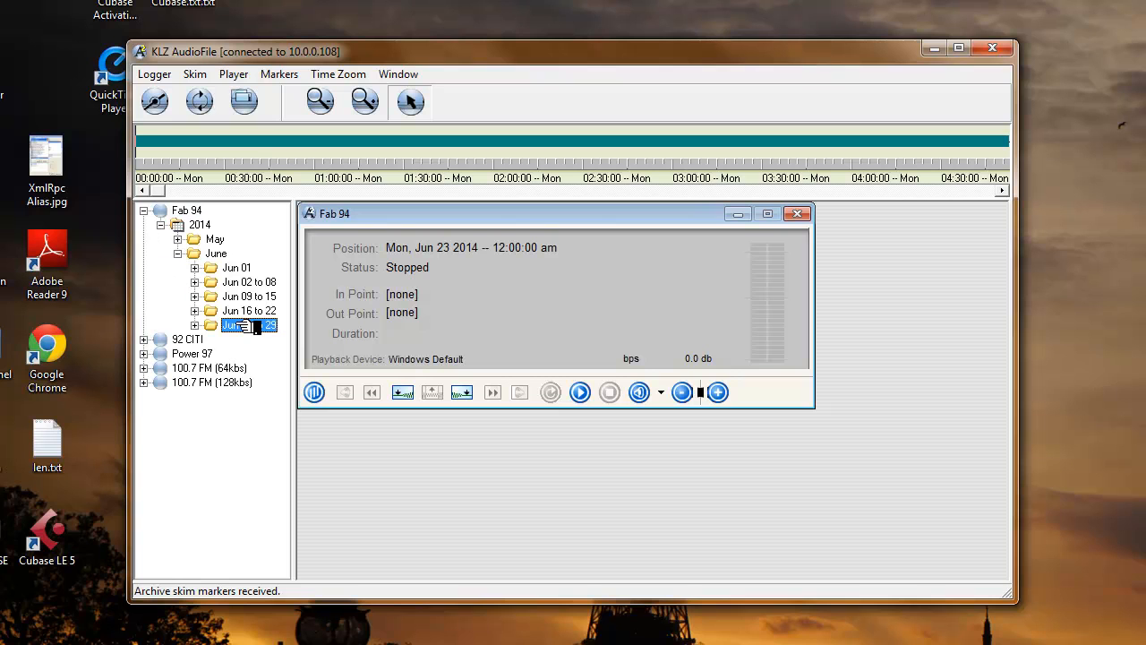
# - Play Monday's archive from about 1:30 am and again from about 2:00 am, ending with playback stopped
pyautogui.click(239, 146)
pyautogui.click(352, 154)
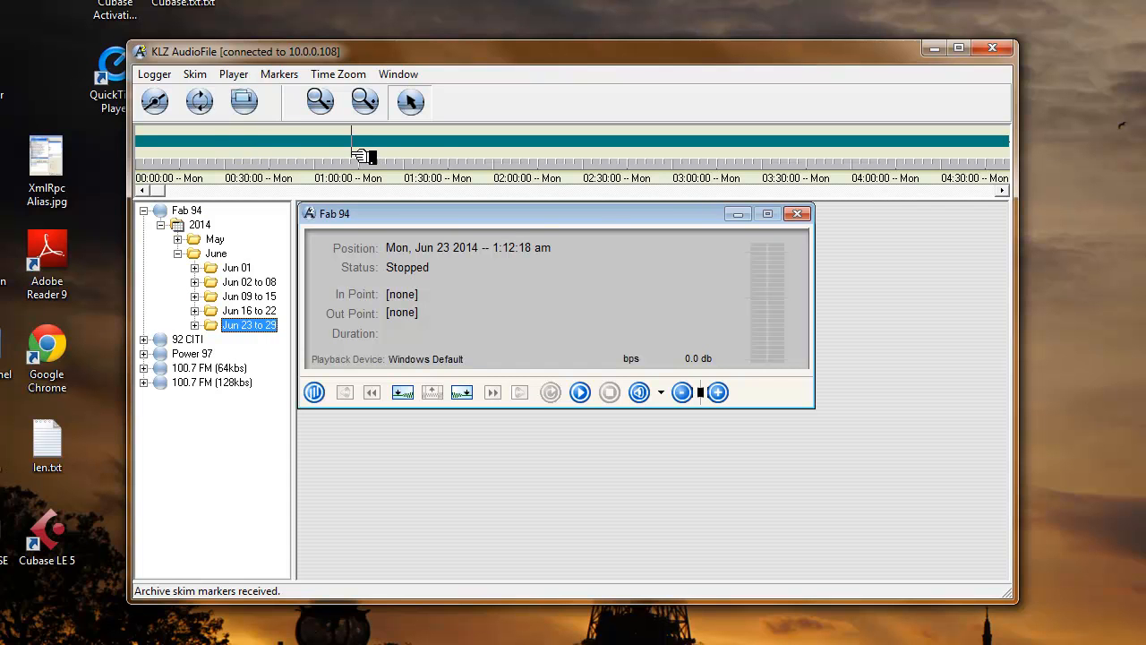
pyautogui.click(405, 157)
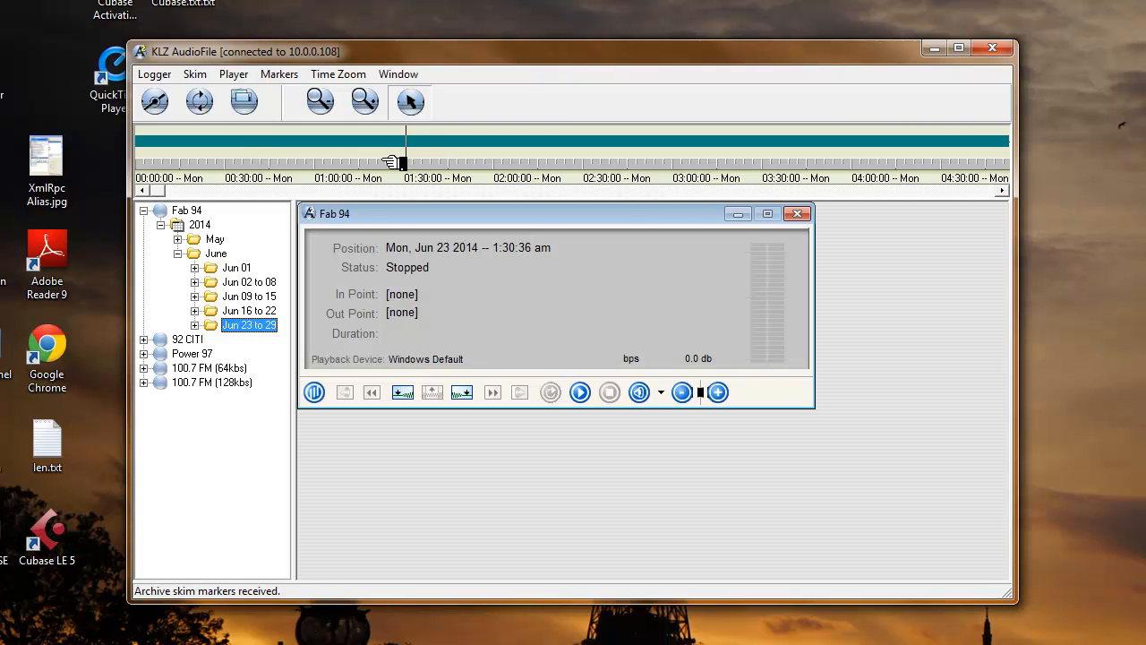
pyautogui.click(582, 393)
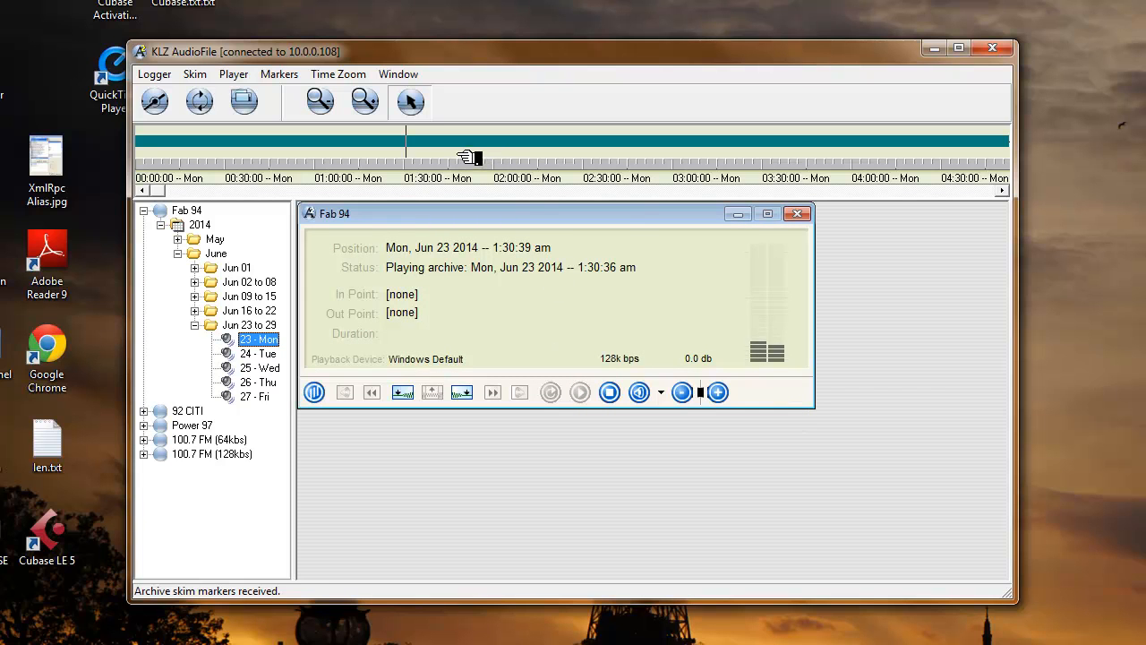
pyautogui.click(495, 151)
pyautogui.click(613, 394)
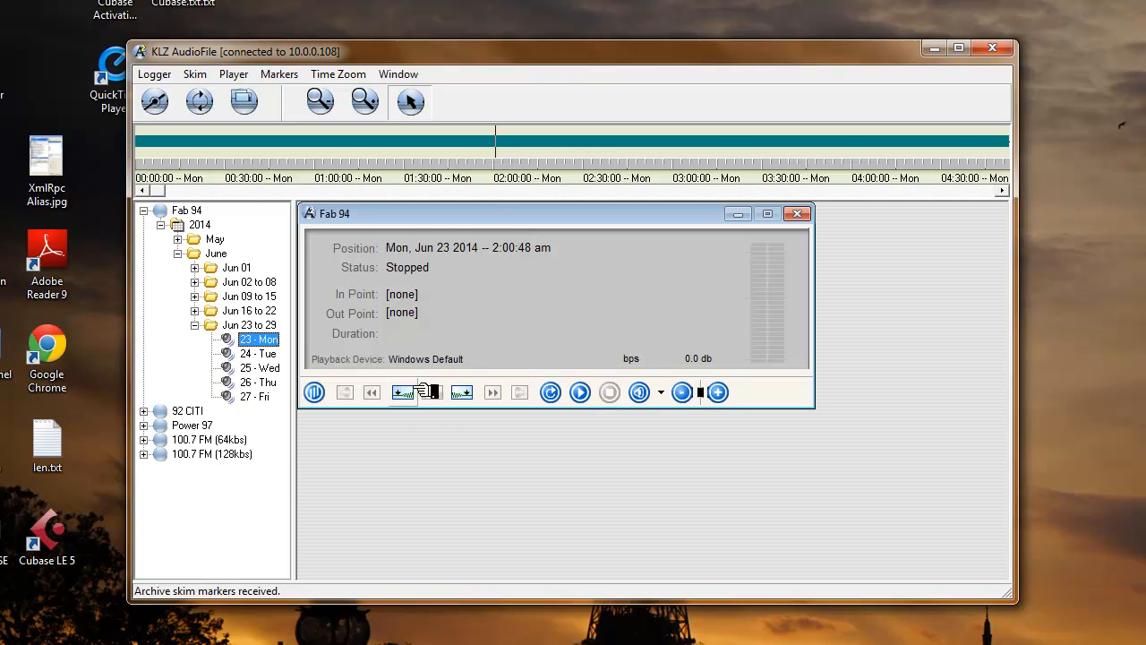
# - Move the playback position to about 2:30 am and increase the timeline's time scale to one-hour intervals
pyautogui.click(586, 161)
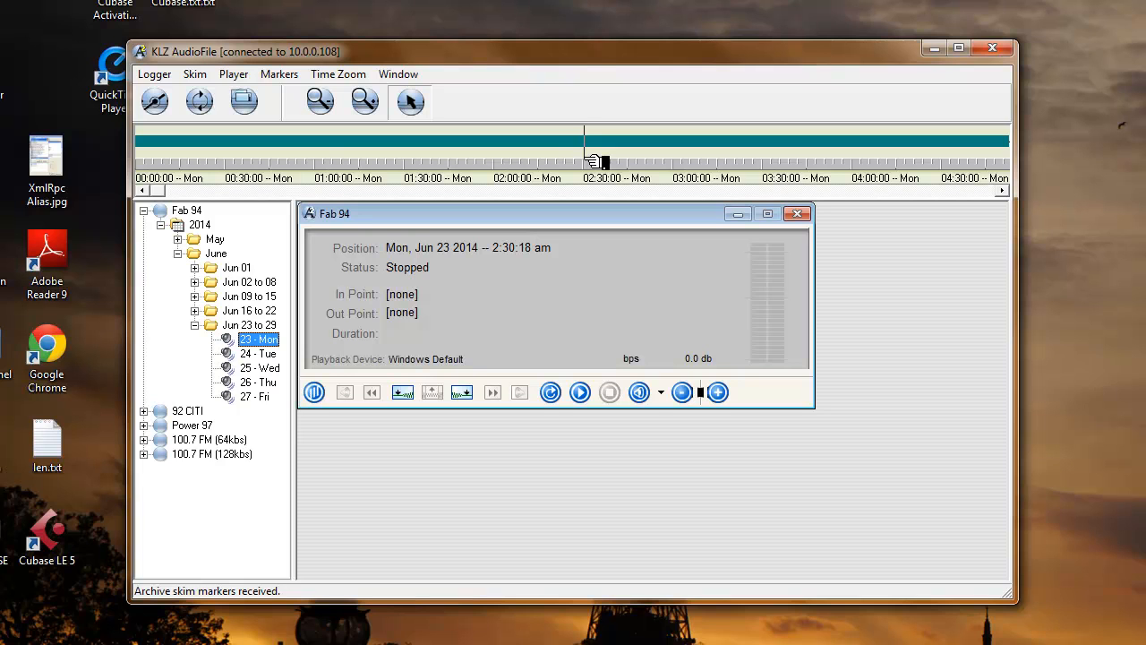
pyautogui.click(340, 105)
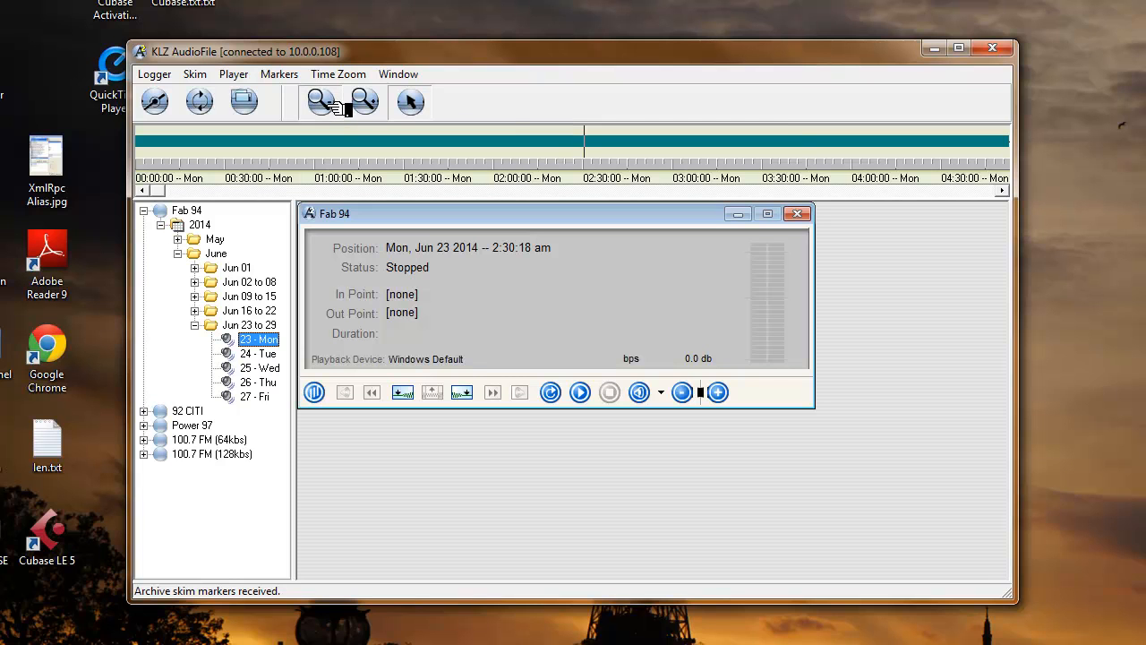
pyautogui.click(332, 105)
pyautogui.click(377, 104)
pyautogui.click(376, 104)
pyautogui.click(381, 103)
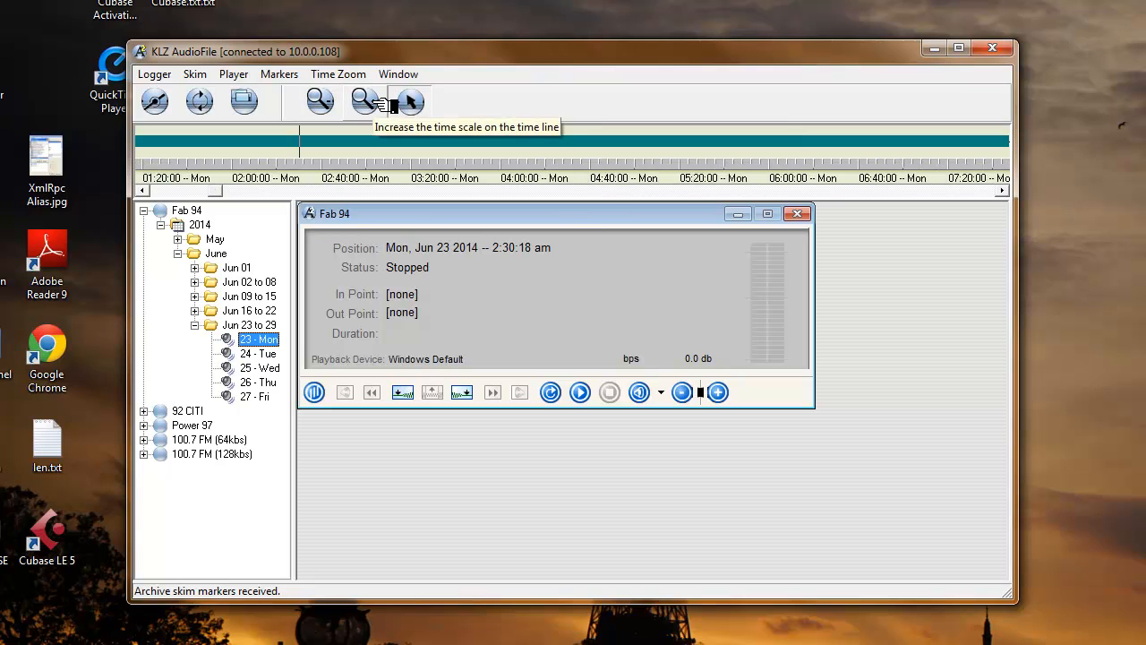
pyautogui.click(381, 103)
# - Mark a selection in Monday's archive with its in point at about 6:00 am and out point at about 6:30 am
pyautogui.click(561, 154)
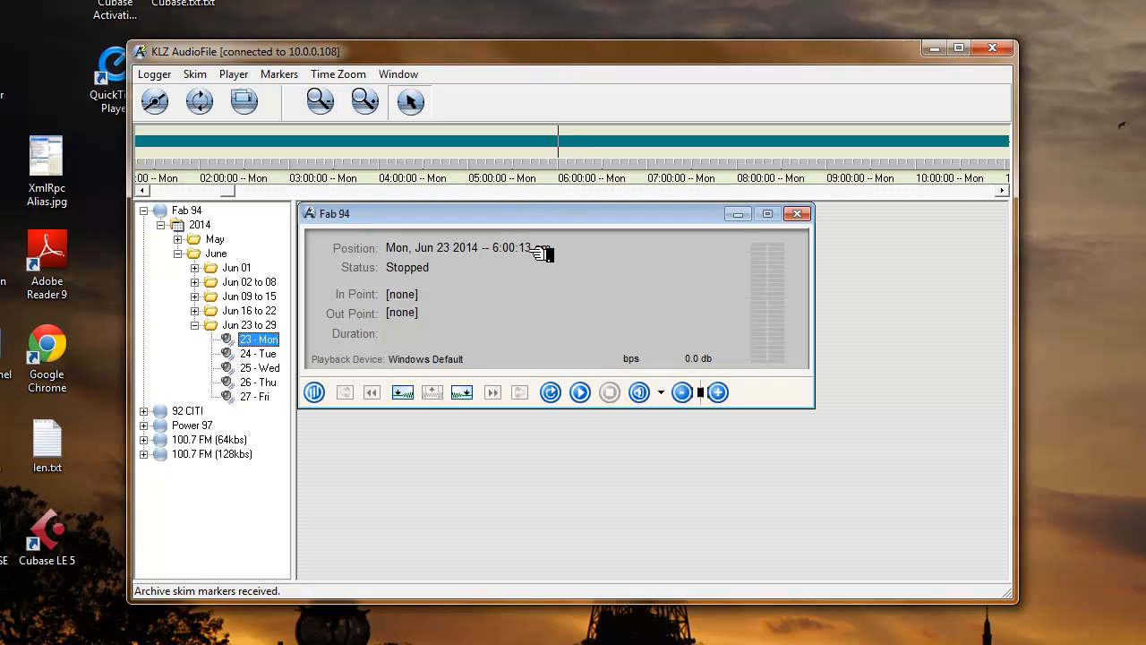
pyautogui.click(405, 394)
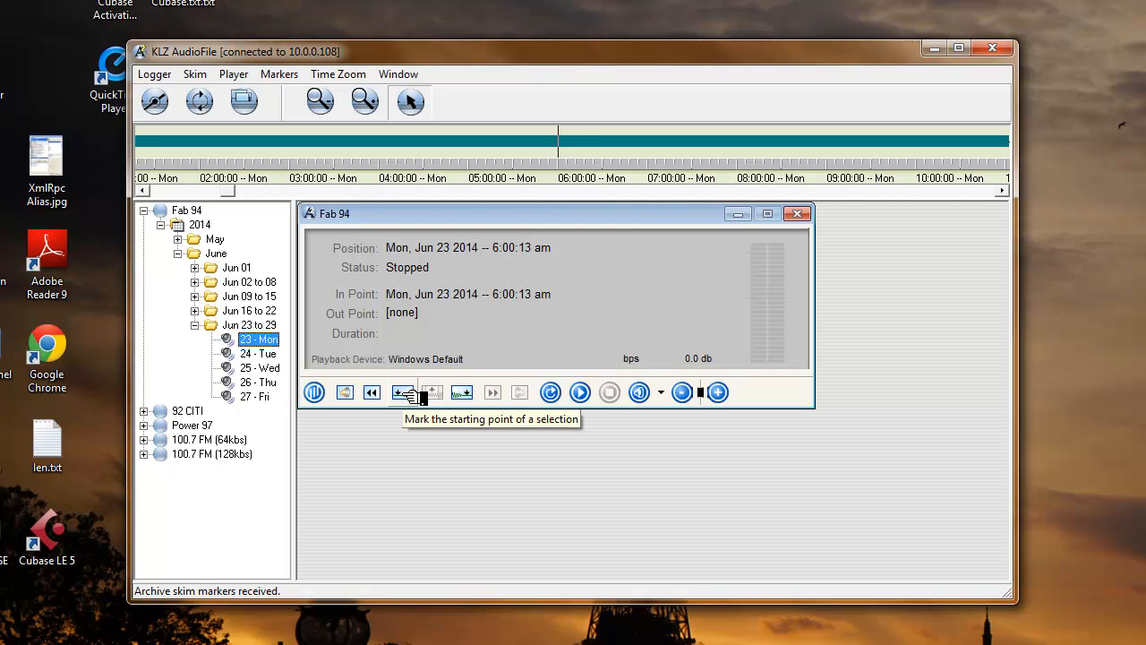
pyautogui.click(605, 154)
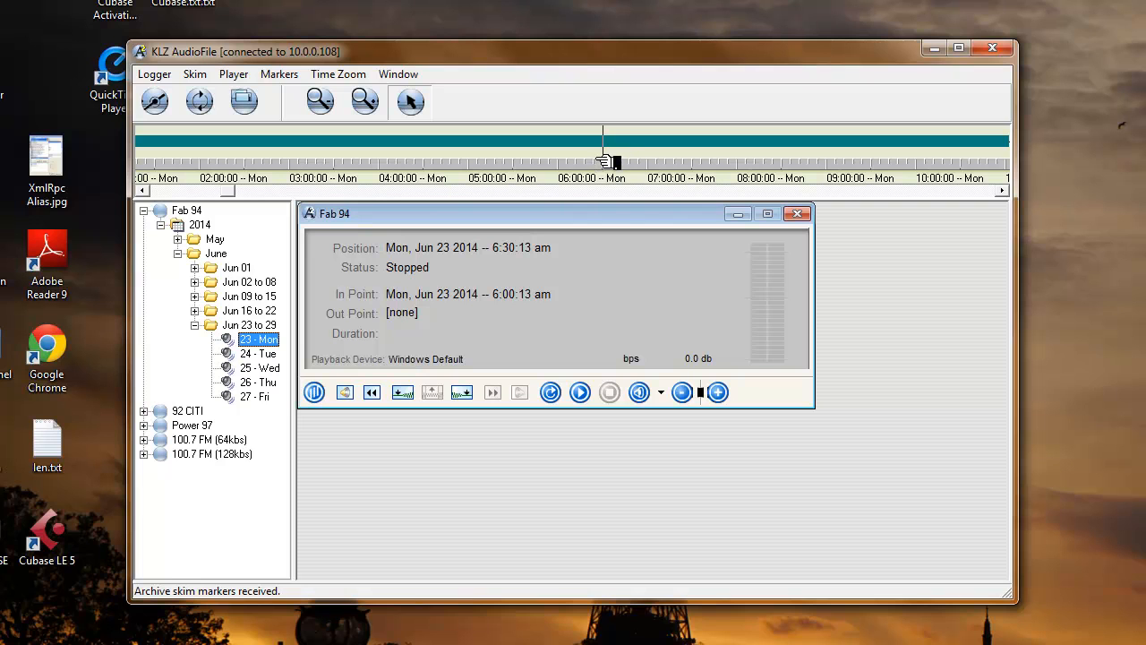
pyautogui.click(464, 391)
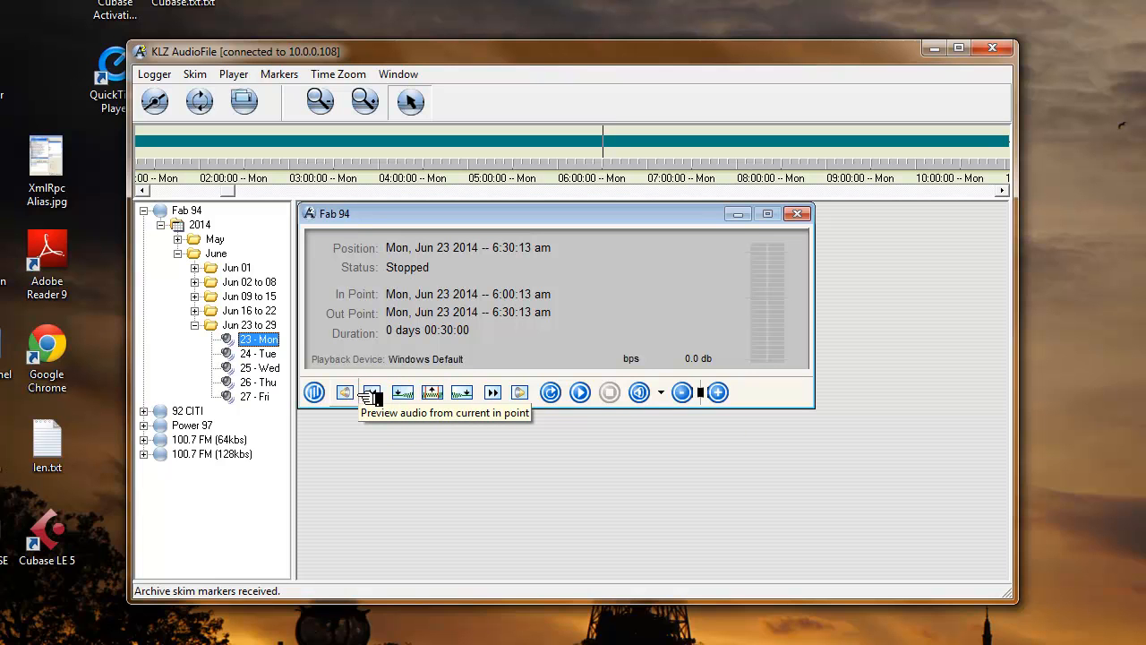
# - Open the extract options for the marked selection and set the channel name to "KLZ extract MP3"
pyautogui.click(446, 397)
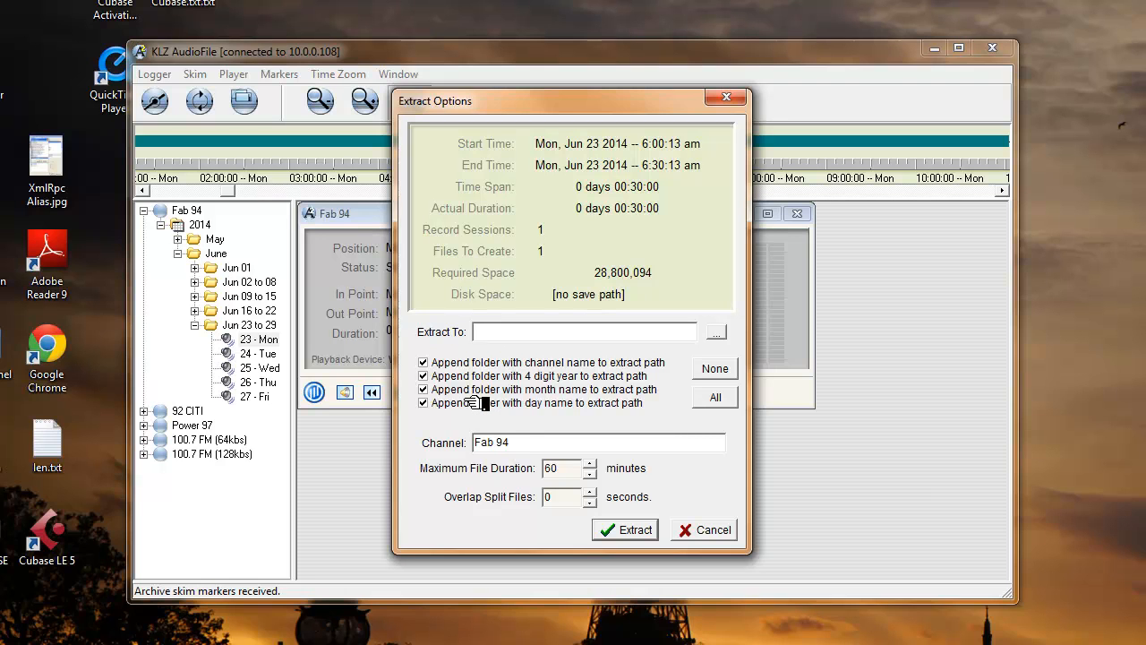
pyautogui.click(530, 446)
pyautogui.moveTo(532, 448); pyautogui.dragTo(473, 448)
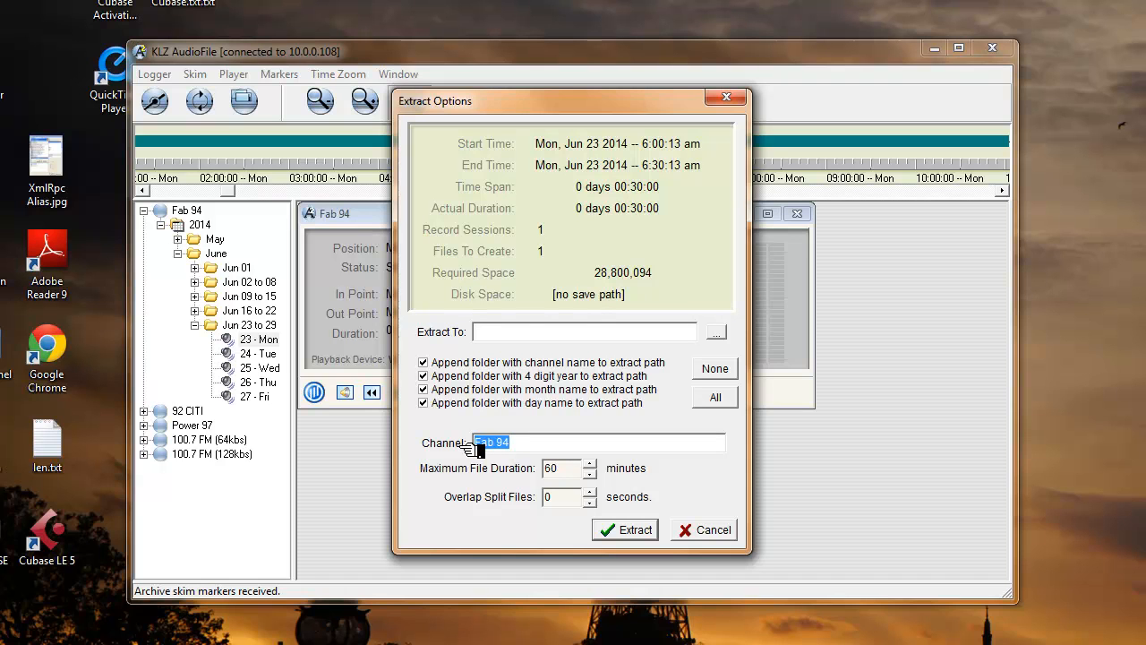
pyautogui.write('KLZ extract MP3')
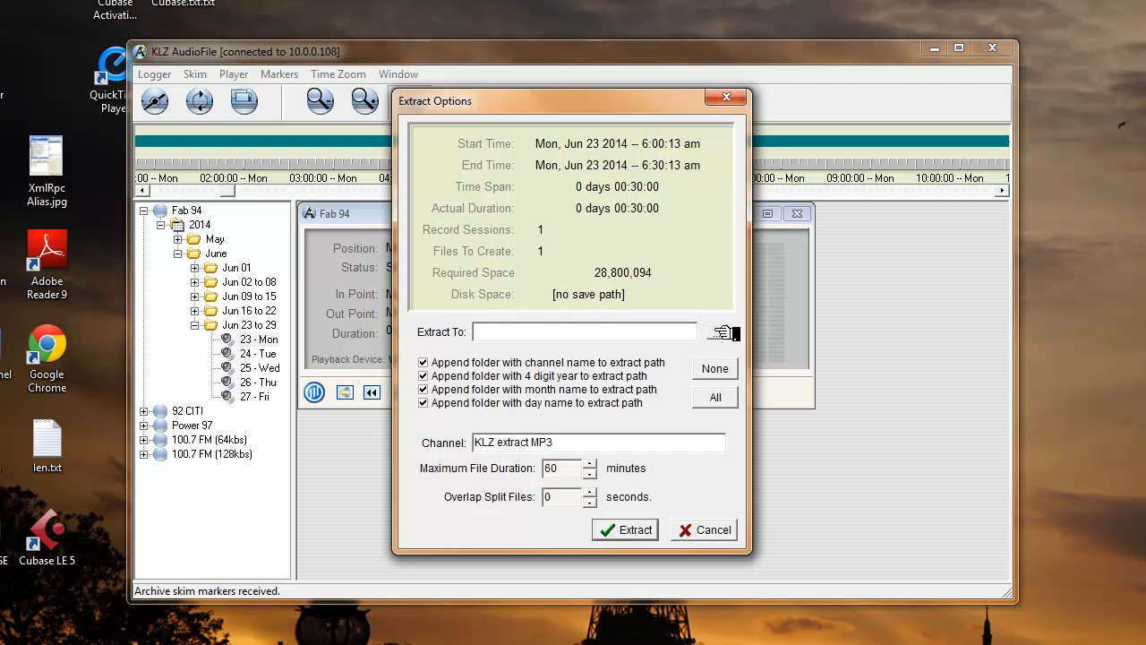
# - Set the extract destination to the AudioFile 92 folder in the Documents library
pyautogui.click(726, 332)
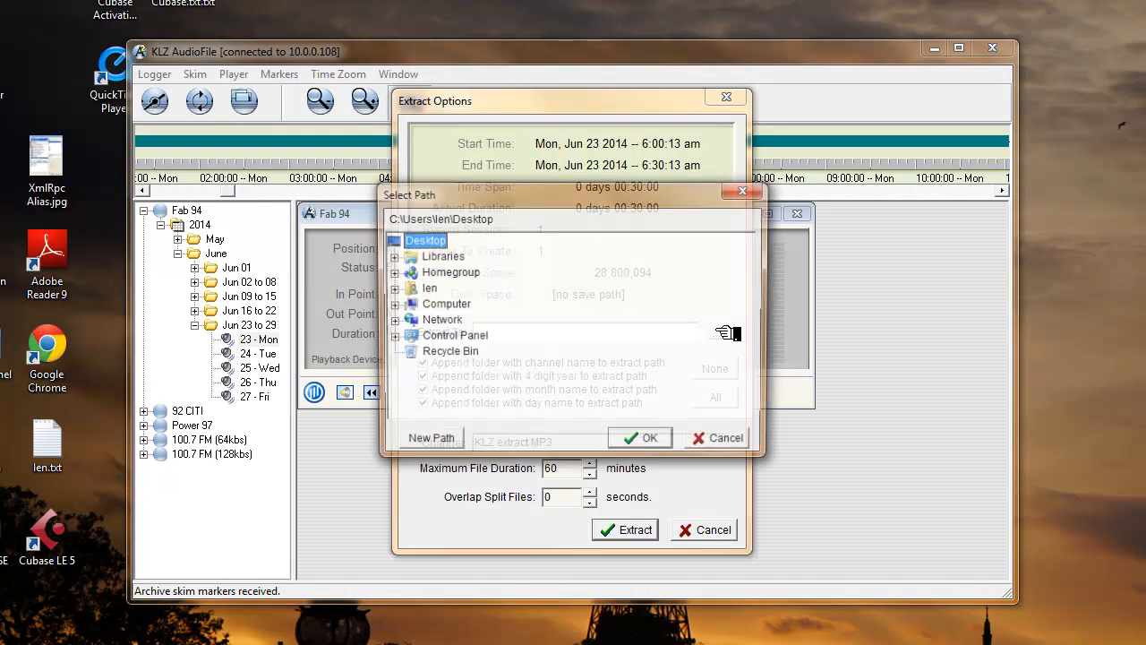
pyautogui.click(391, 258)
pyautogui.click(408, 273)
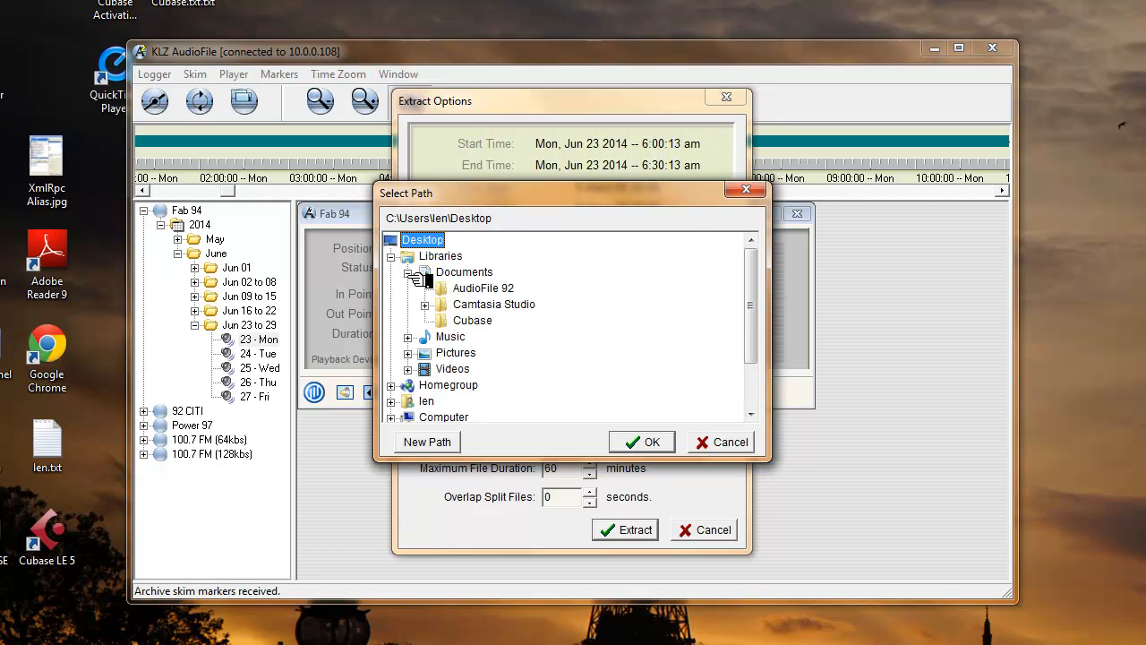
pyautogui.click(475, 288)
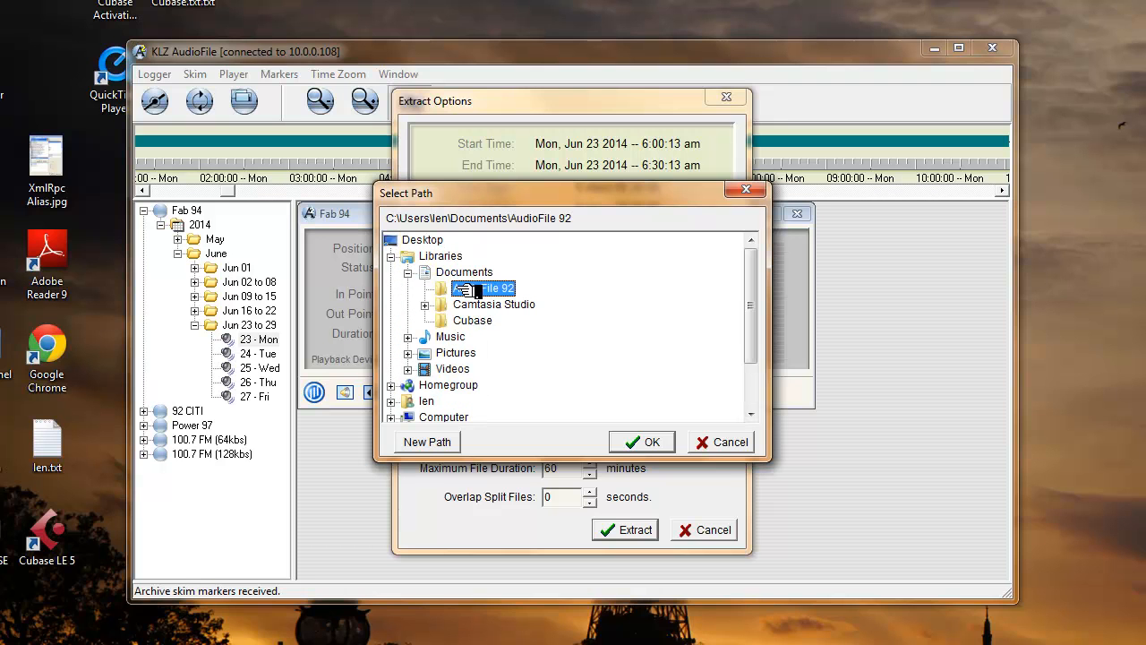
pyautogui.click(643, 443)
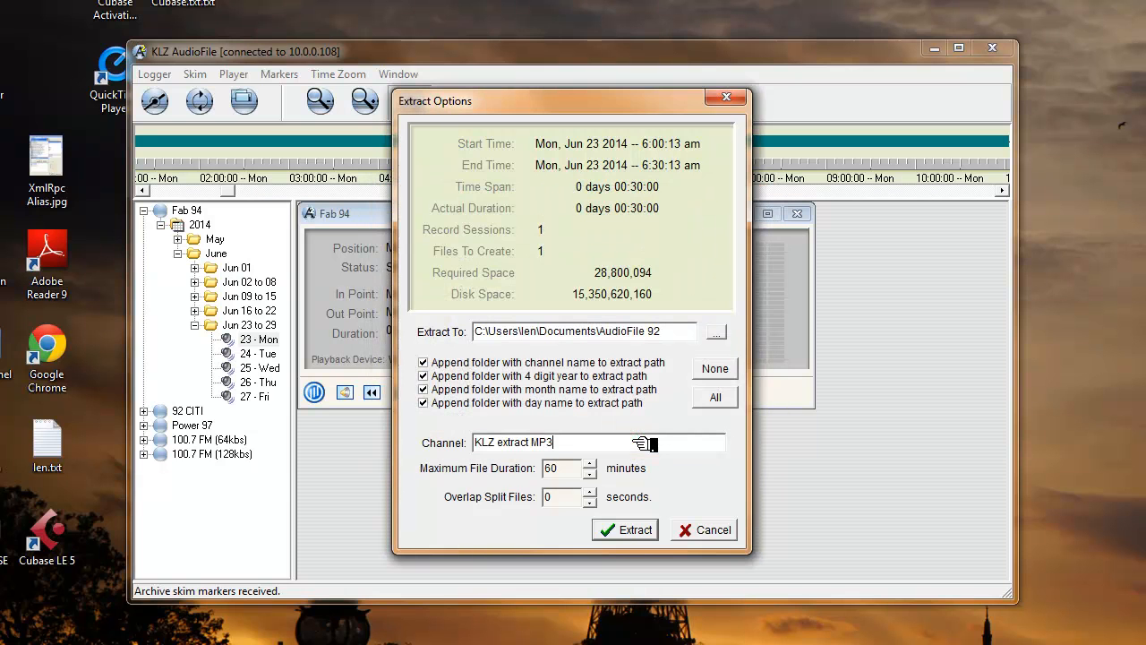
# - Try the append-folder options for the extract path and leave channel name, year, month name and day name all disabled
pyautogui.click(714, 369)
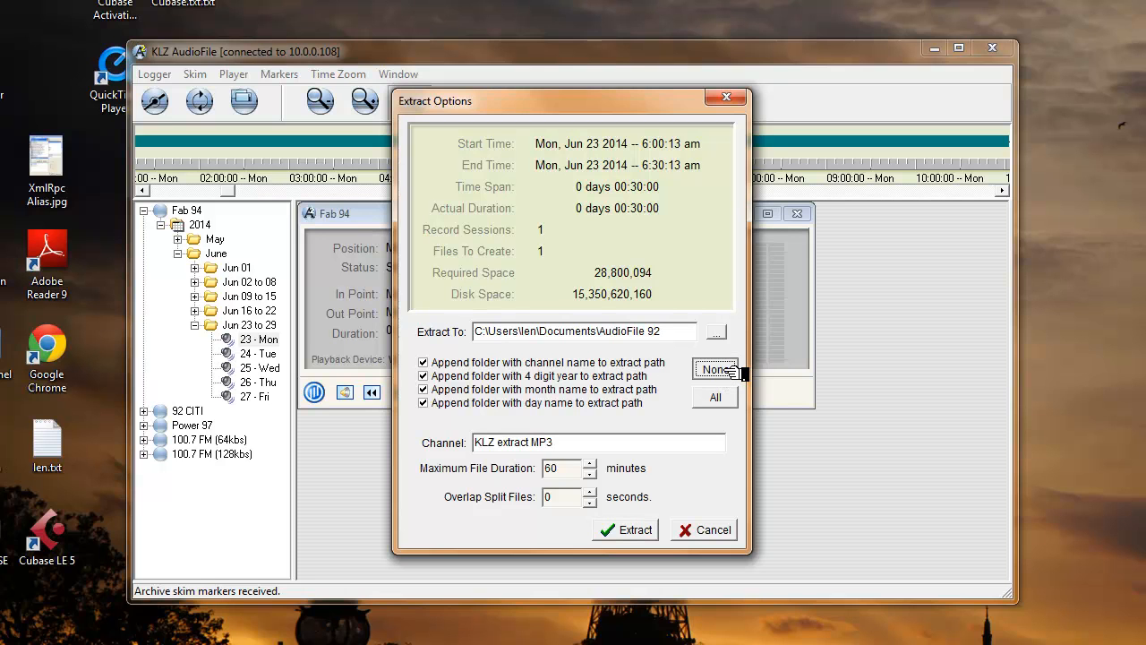
pyautogui.click(728, 400)
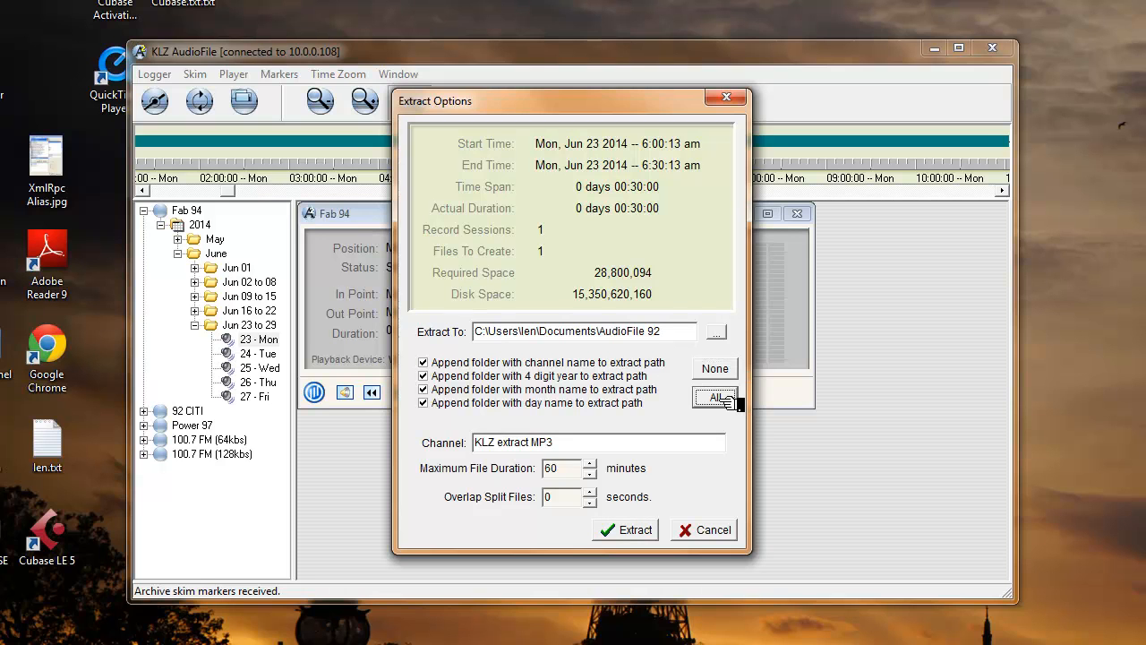
pyautogui.click(436, 390)
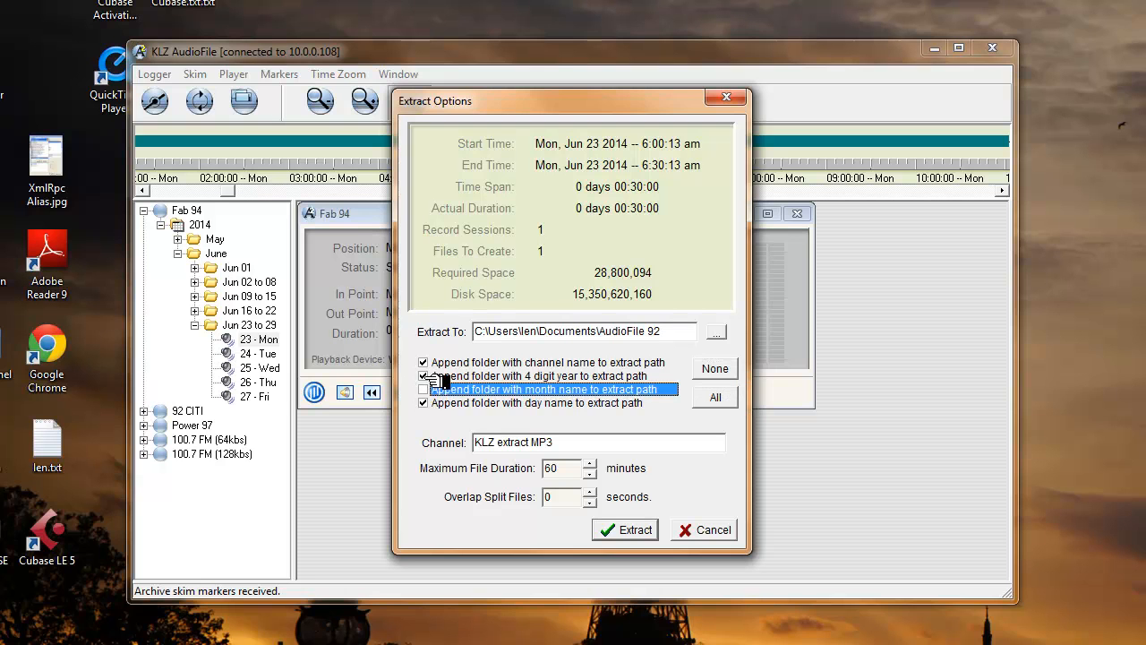
pyautogui.click(433, 377)
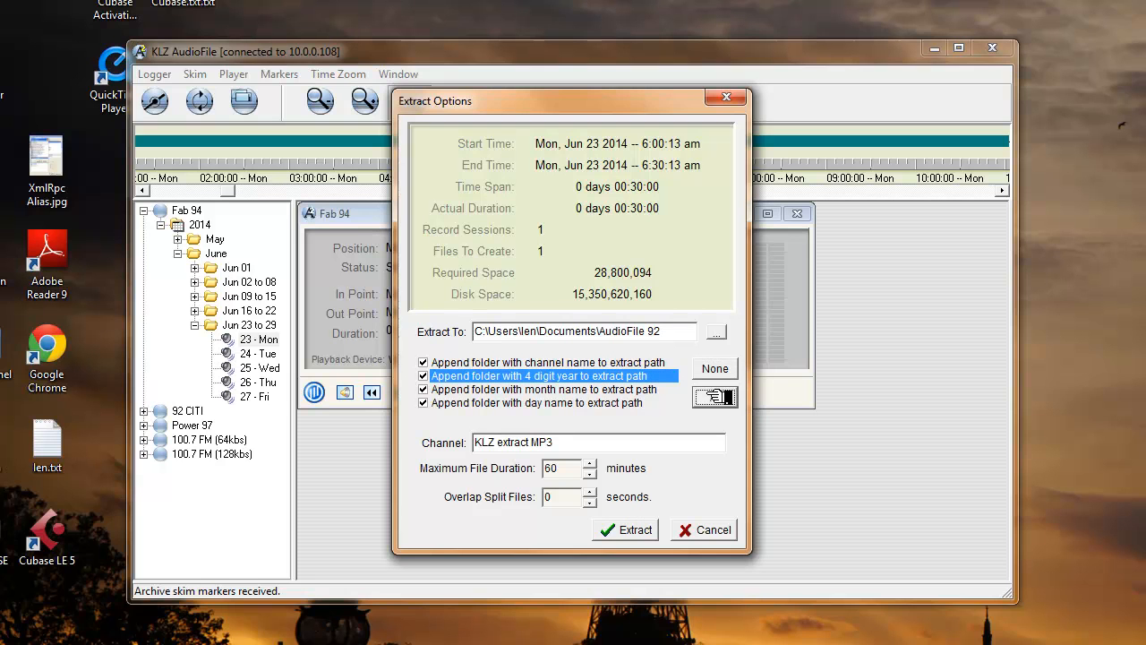
pyautogui.click(713, 370)
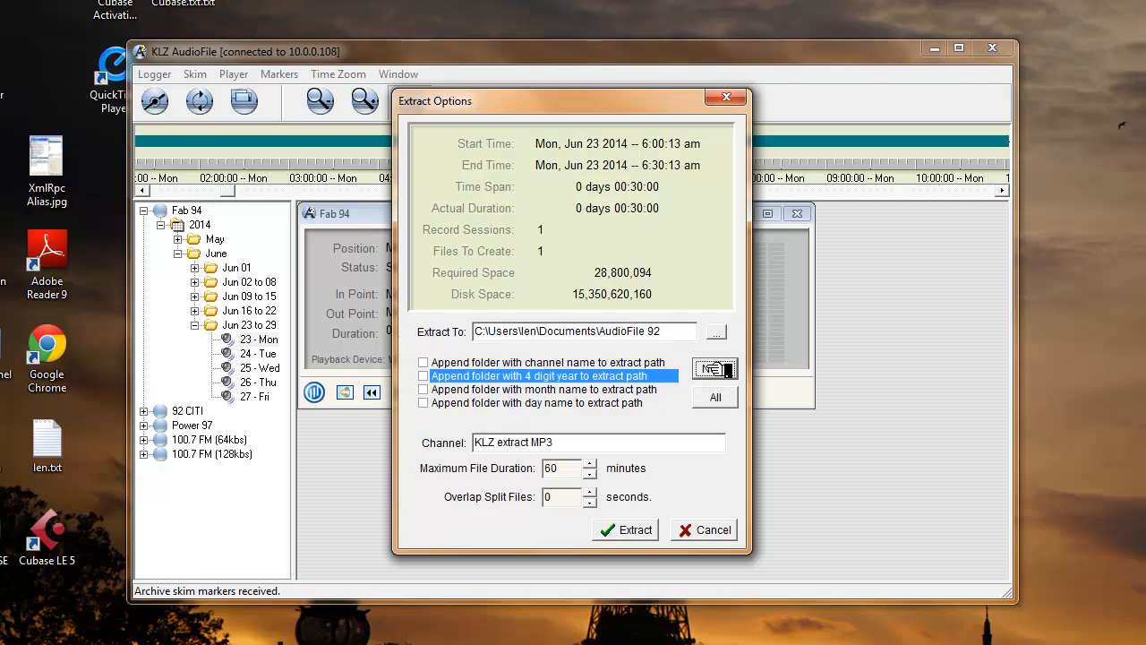
# - Run the extraction, switch to Windows Explorer and open the AudioFile 92 folder in My Documents
pyautogui.click(627, 531)
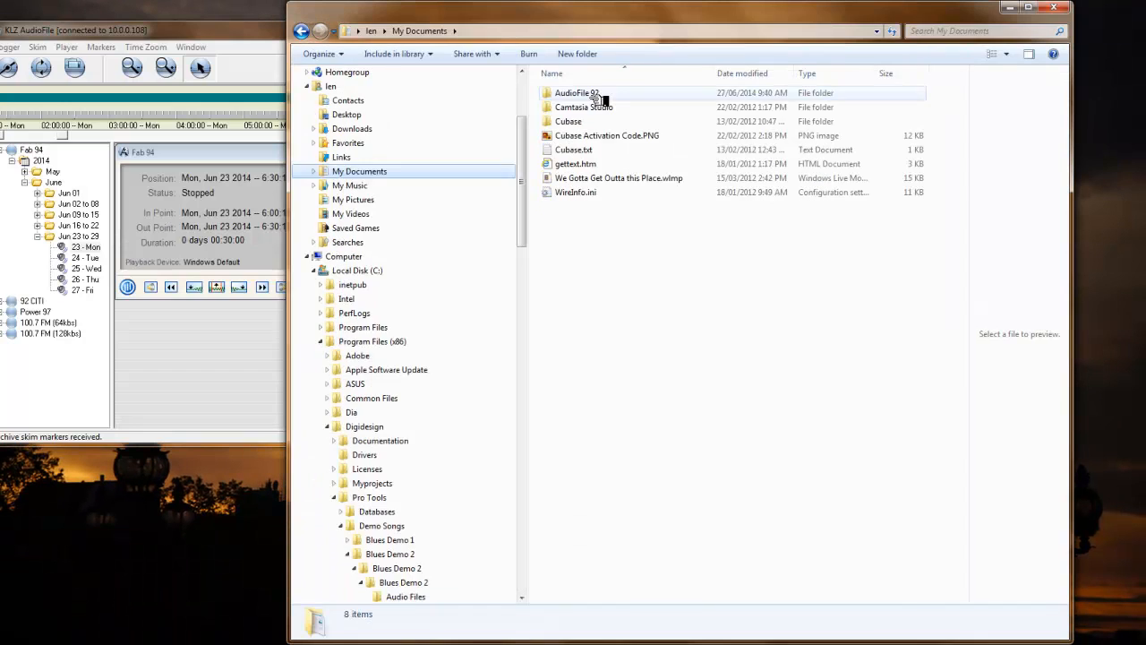
pyautogui.doubleClick(595, 94)
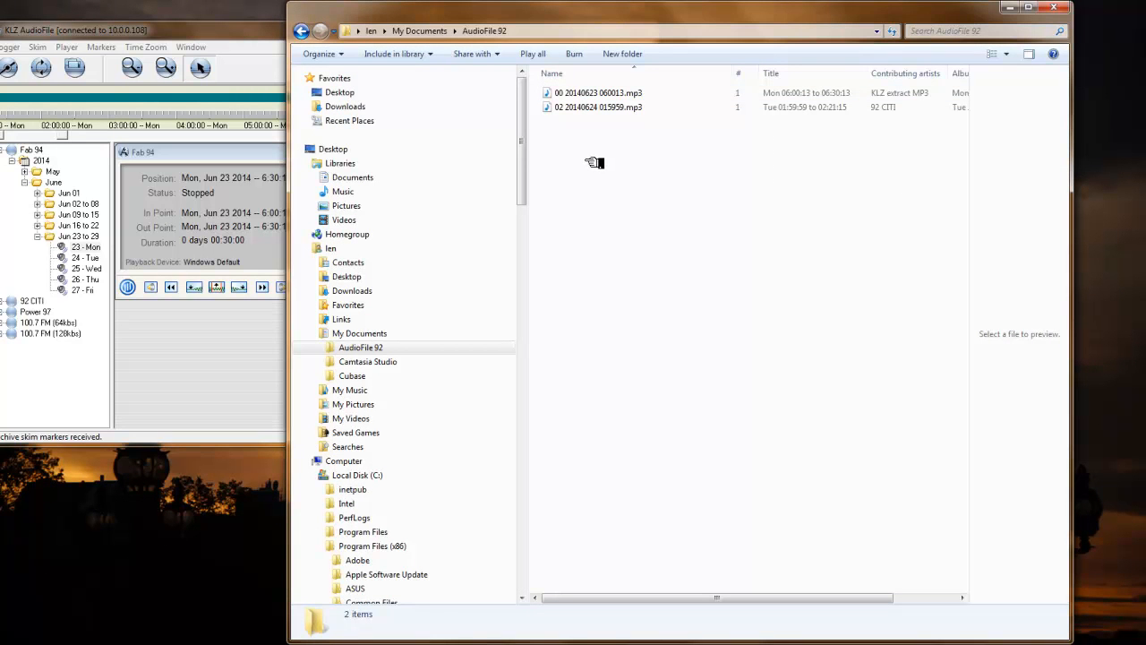
pyautogui.click(587, 94)
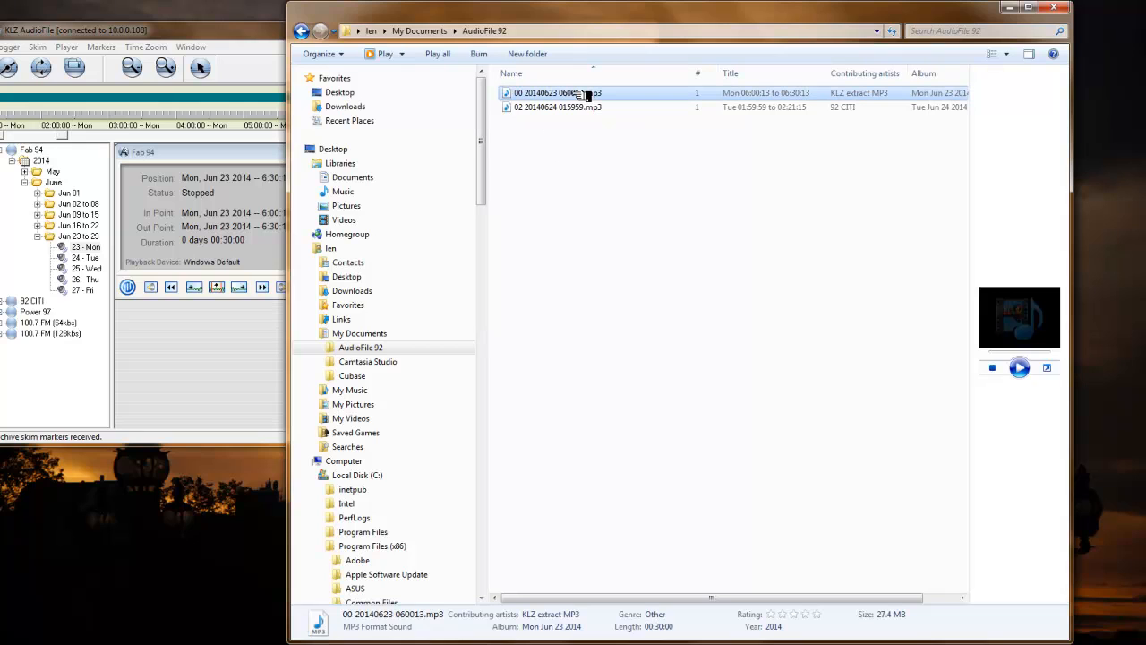
pyautogui.rightClick(587, 94)
pyautogui.click(596, 100)
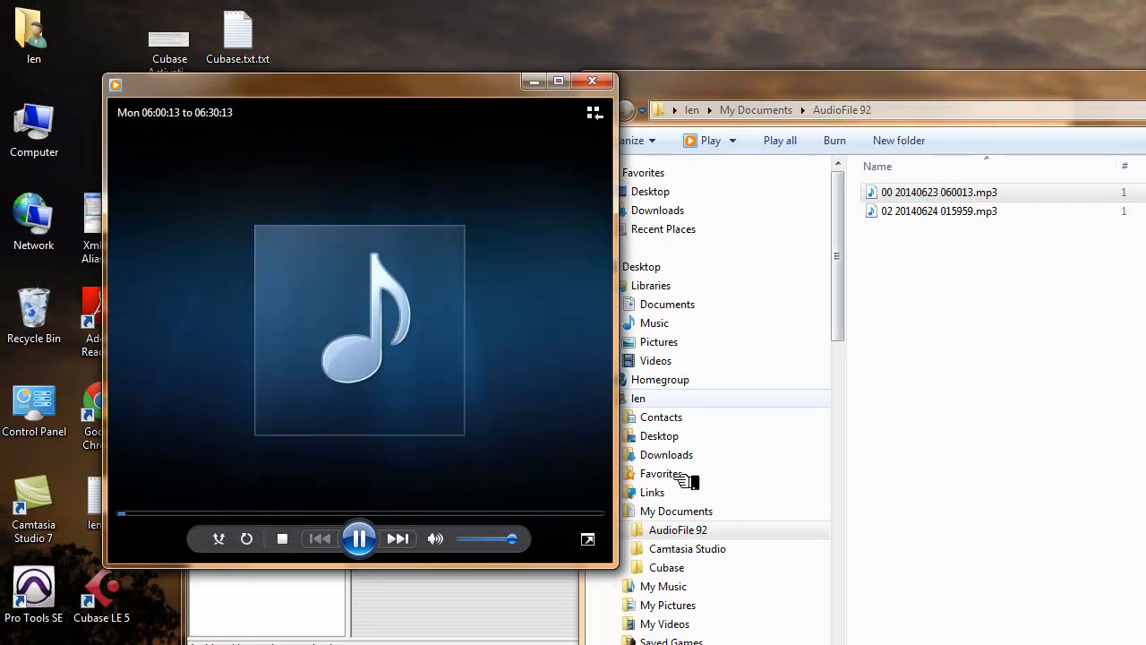
# - Spot-check the recording by skipping forward to several playback positions and close the media player
pyautogui.click(255, 514)
pyautogui.click(429, 515)
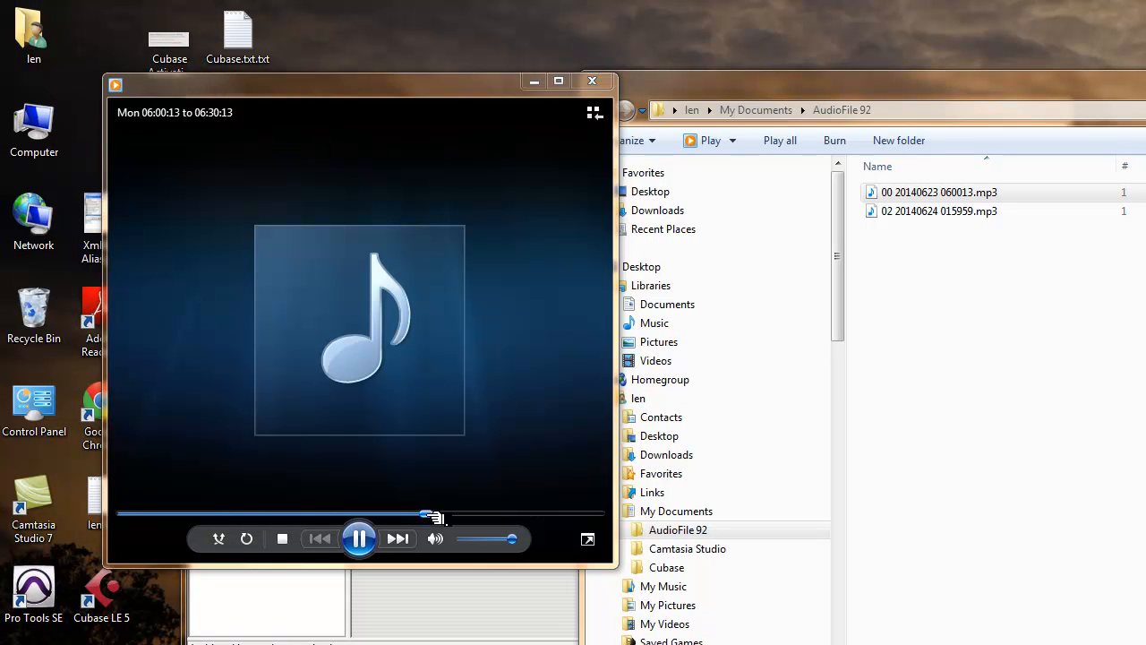
pyautogui.click(505, 515)
pyautogui.click(303, 490)
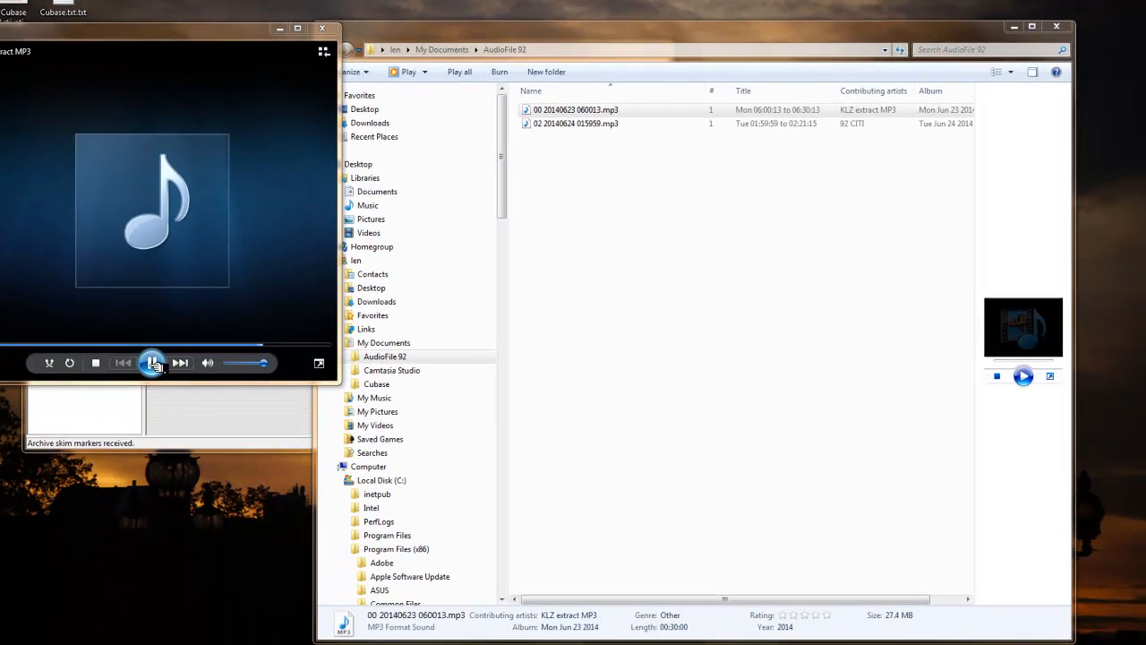
pyautogui.click(325, 29)
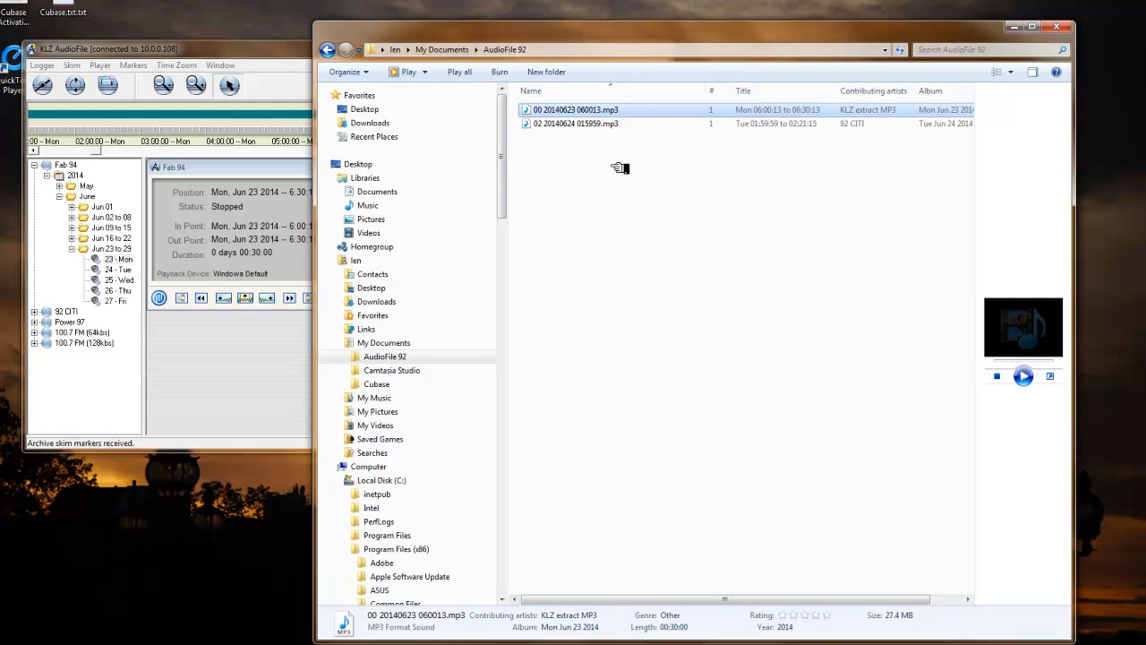